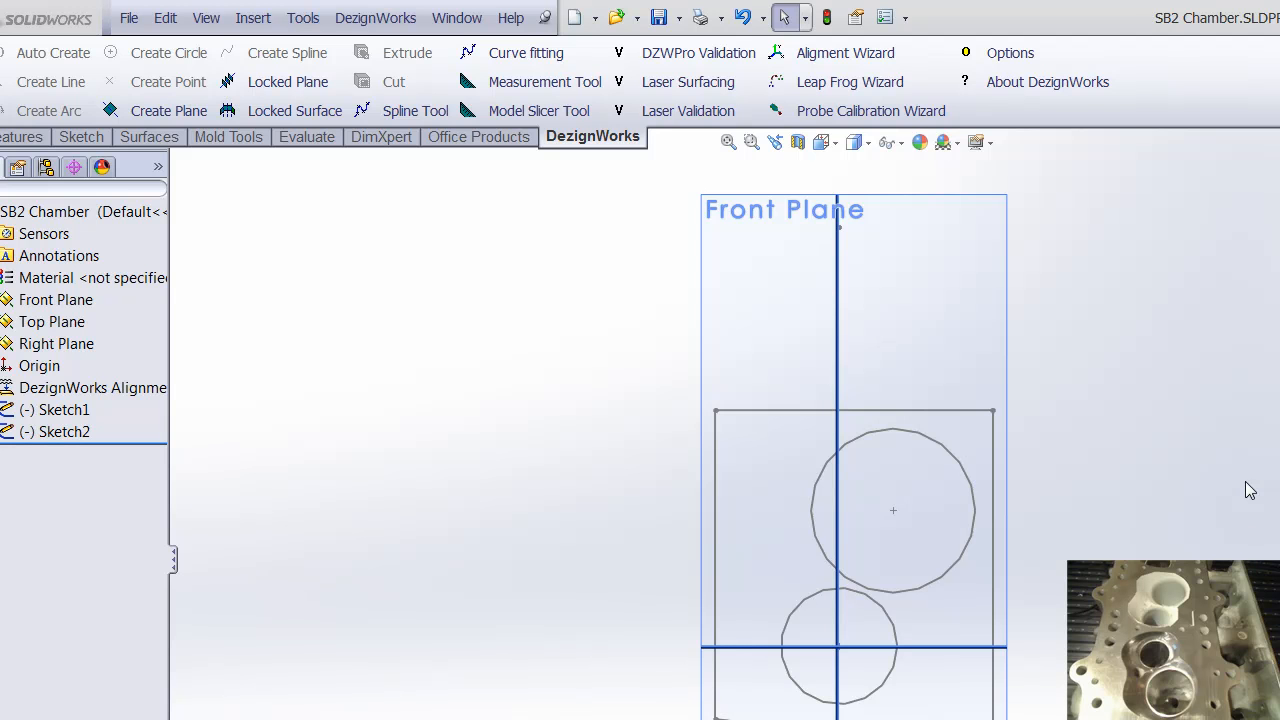
Step: Examine the two boundary sketches from several angles against the Front, Top and Right planes
middle_drag(1249, 490, 1126, 436)
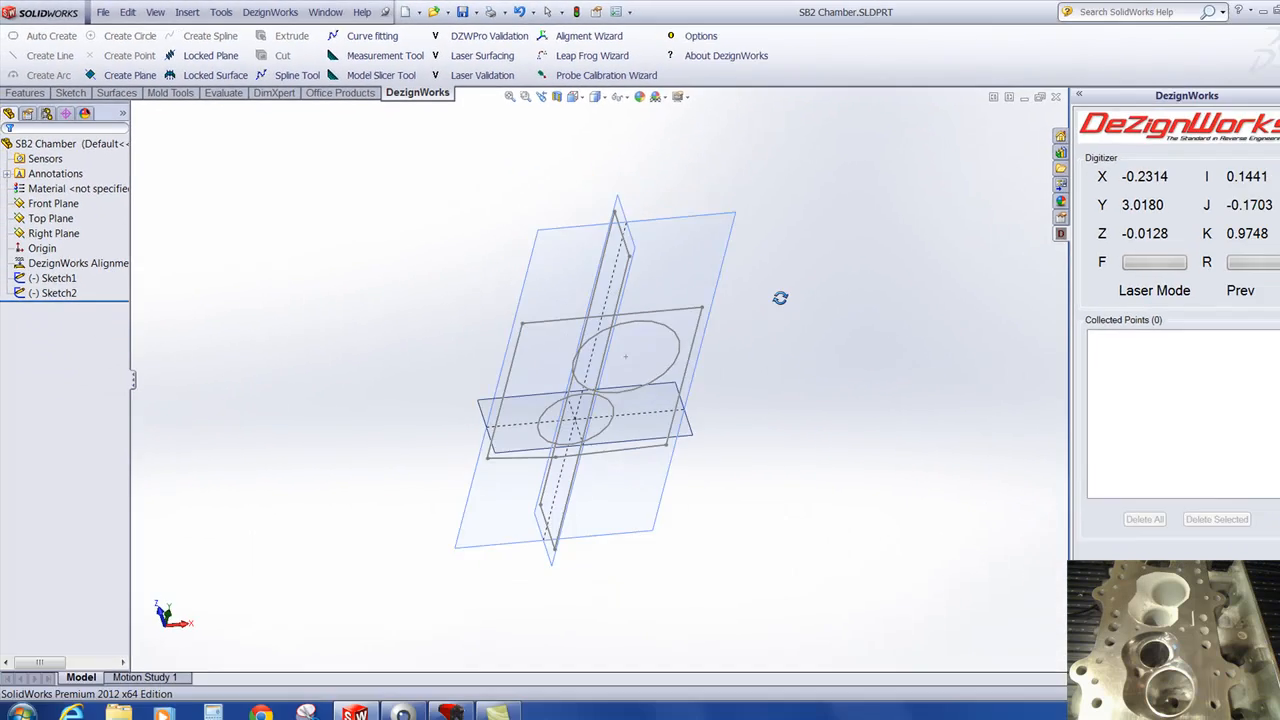
middle_drag(780, 298, 749, 363)
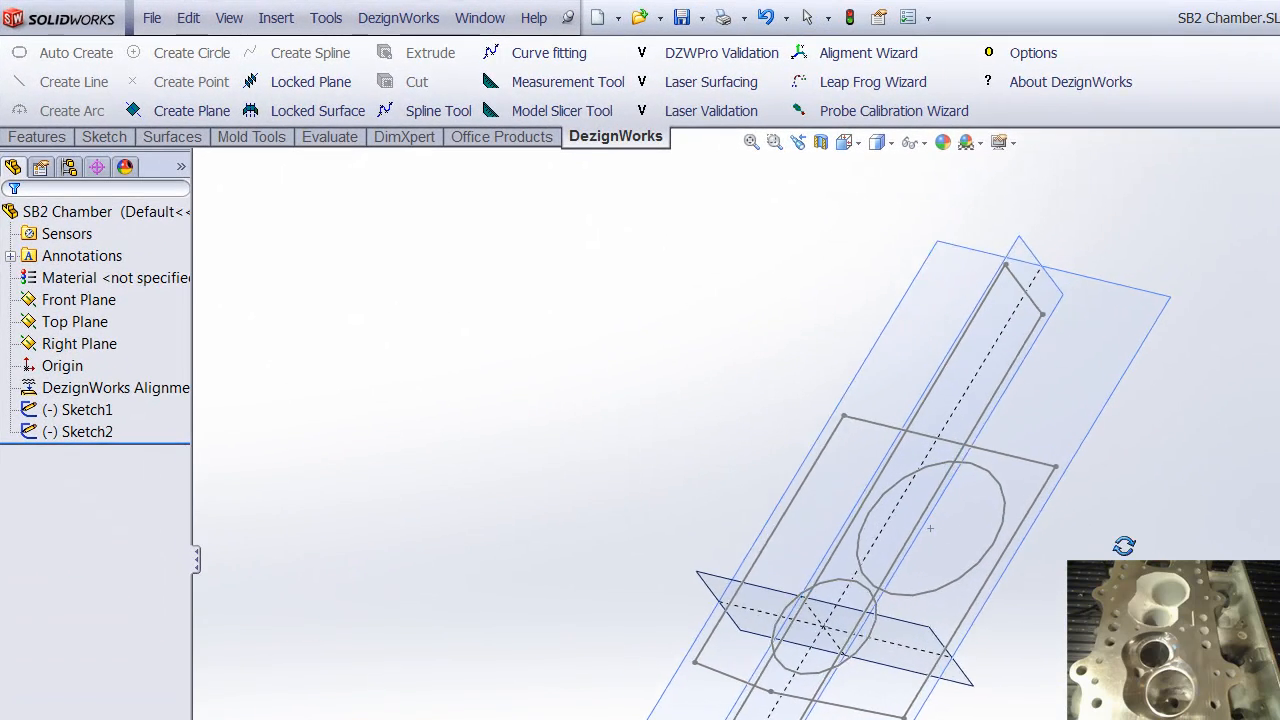
middle_drag(1124, 546, 1138, 551)
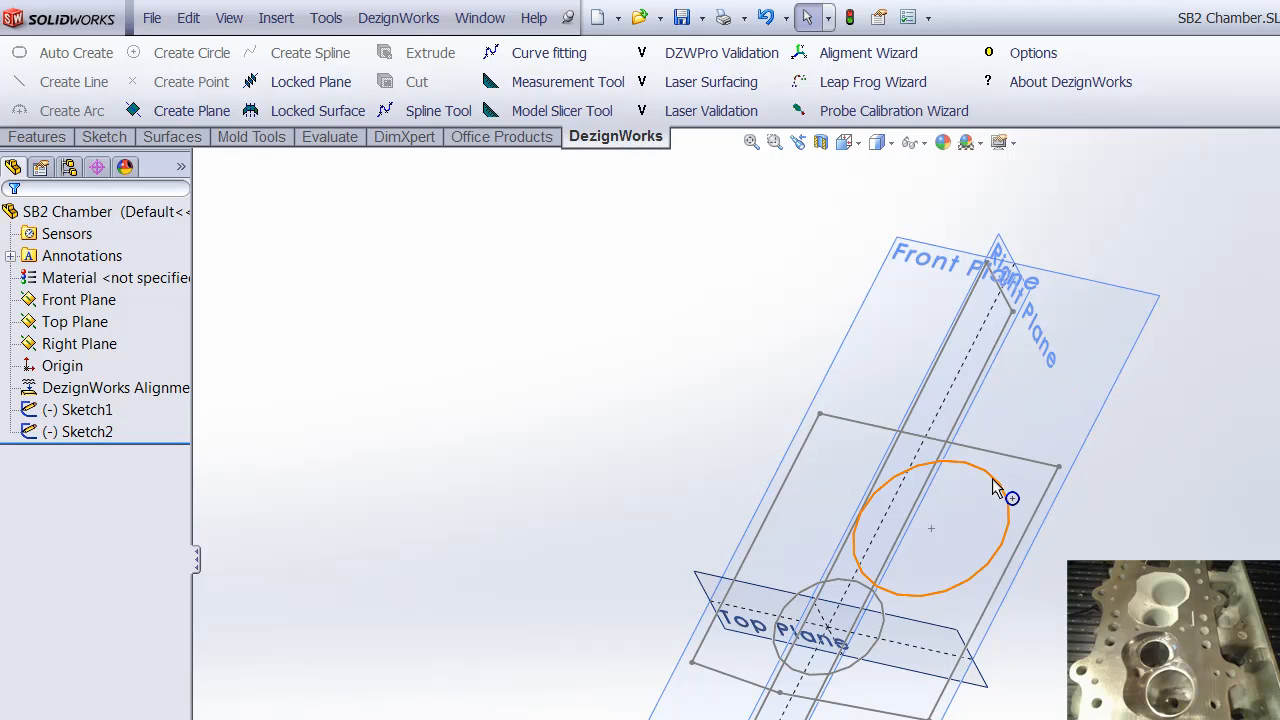
middle_drag(1090, 542, 1176, 506)
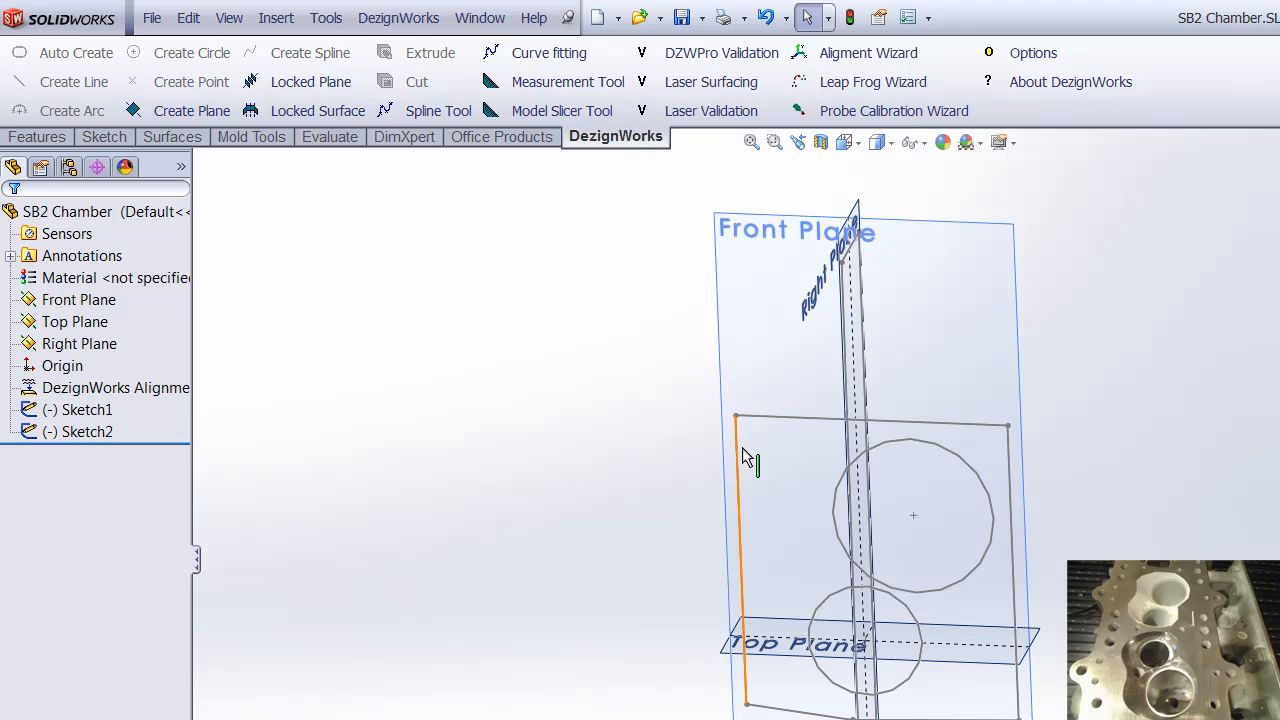
middle_drag(1150, 635, 1150, 632)
mouse_move(1078, 528)
middle_down()
mouse_move(1071, 509)
mouse_move(1034, 506)
mouse_move(1057, 529)
middle_up()
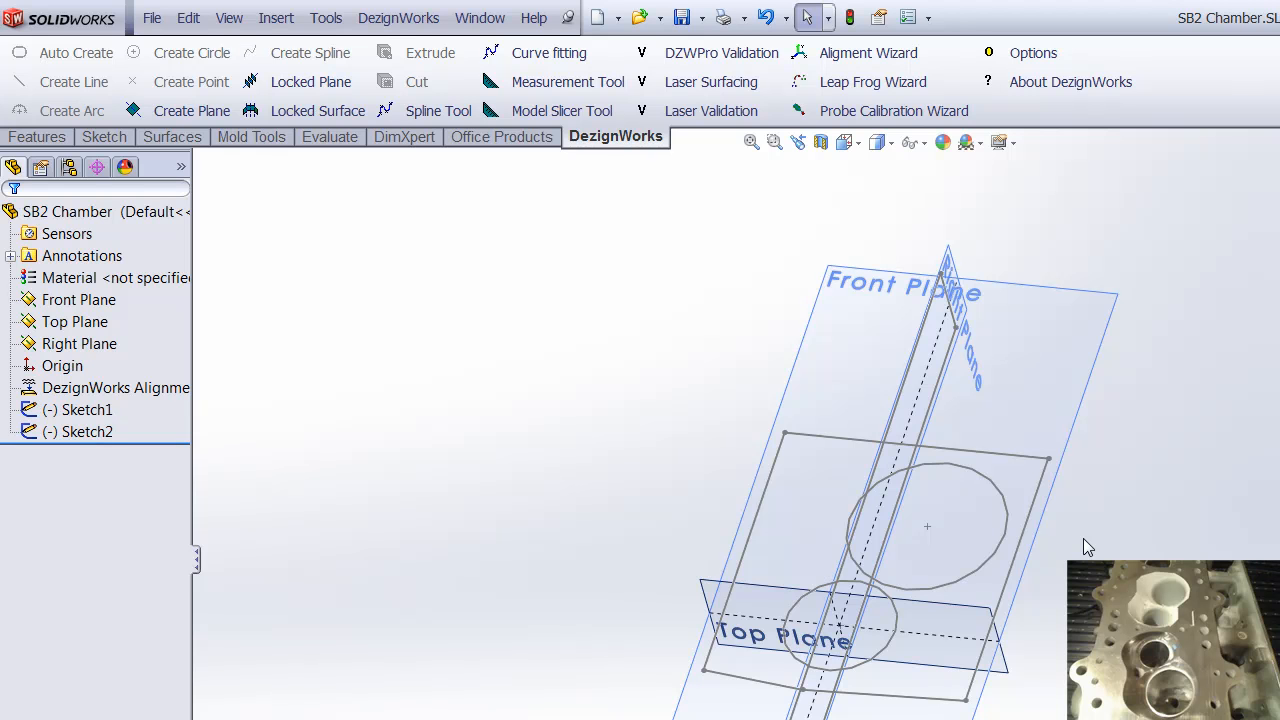
mouse_move(1083, 539)
middle_down()
mouse_move(1103, 500)
mouse_move(1039, 433)
mouse_move(986, 454)
mouse_move(961, 503)
middle_up()
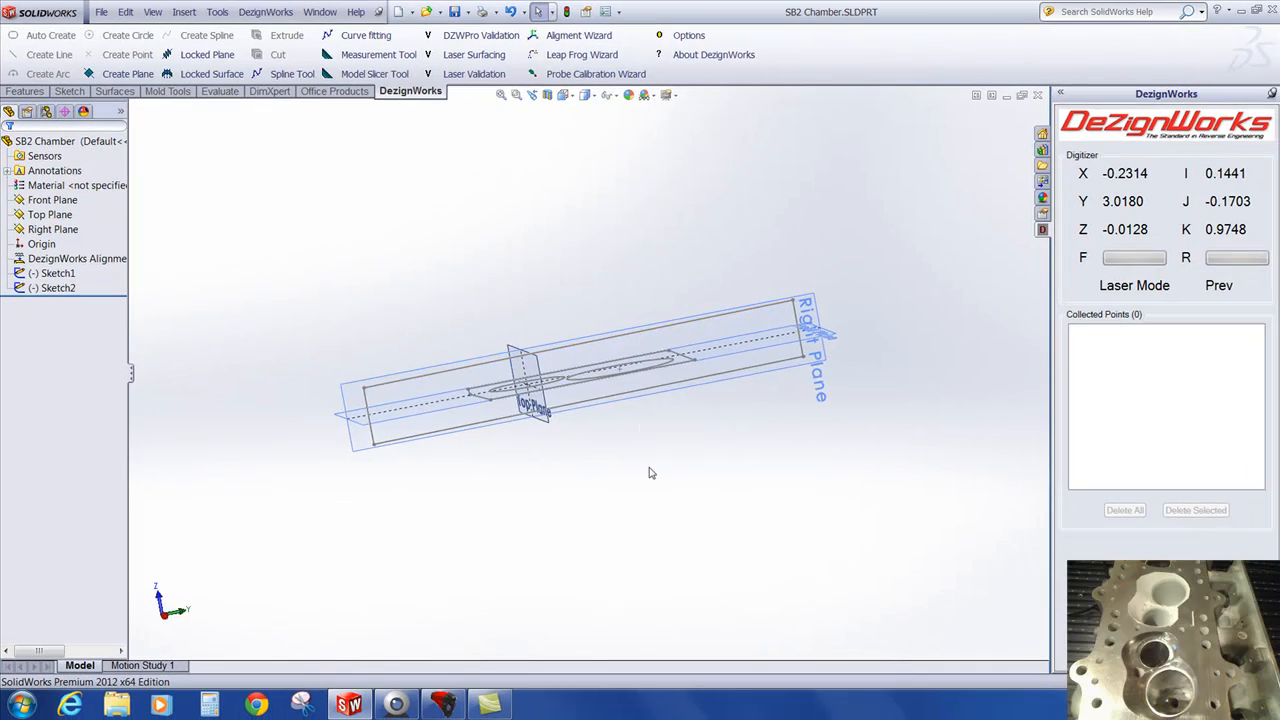
middle_drag(973, 704, 954, 654)
middle_drag(635, 435, 643, 463)
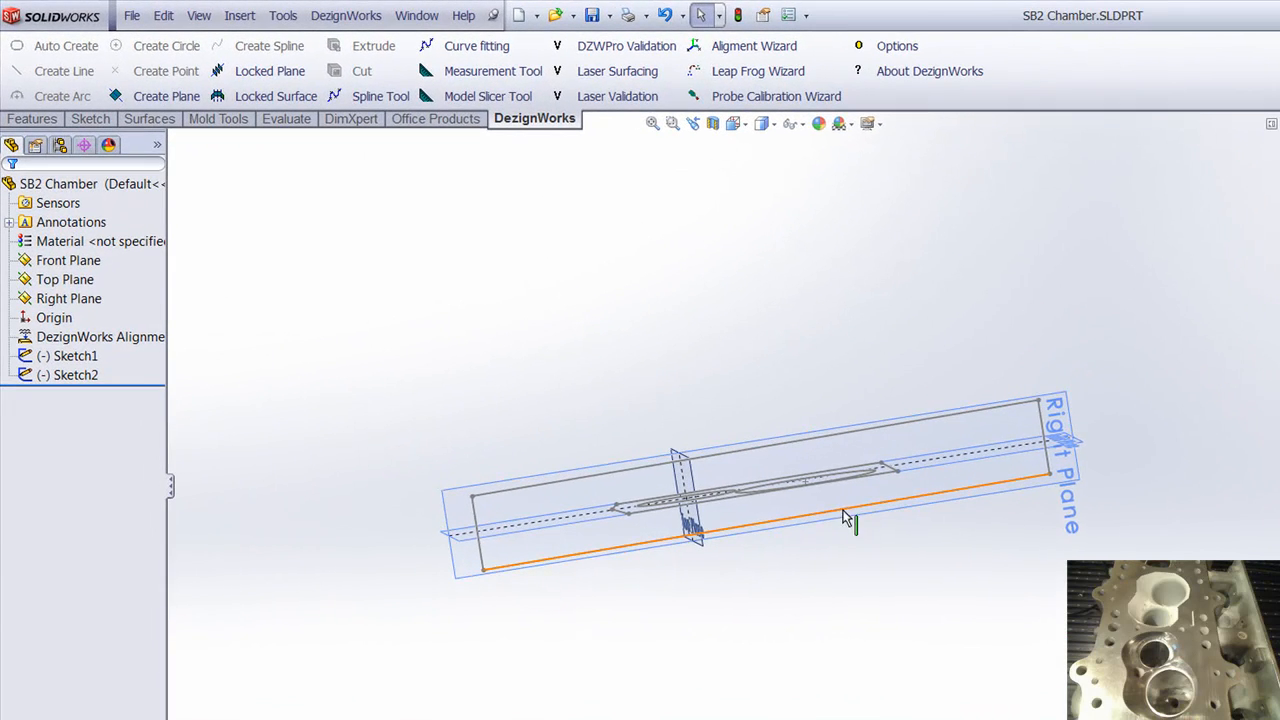
mouse_move(845, 518)
middle_down()
mouse_move(943, 491)
mouse_move(1006, 534)
mouse_move(1034, 700)
middle_up()
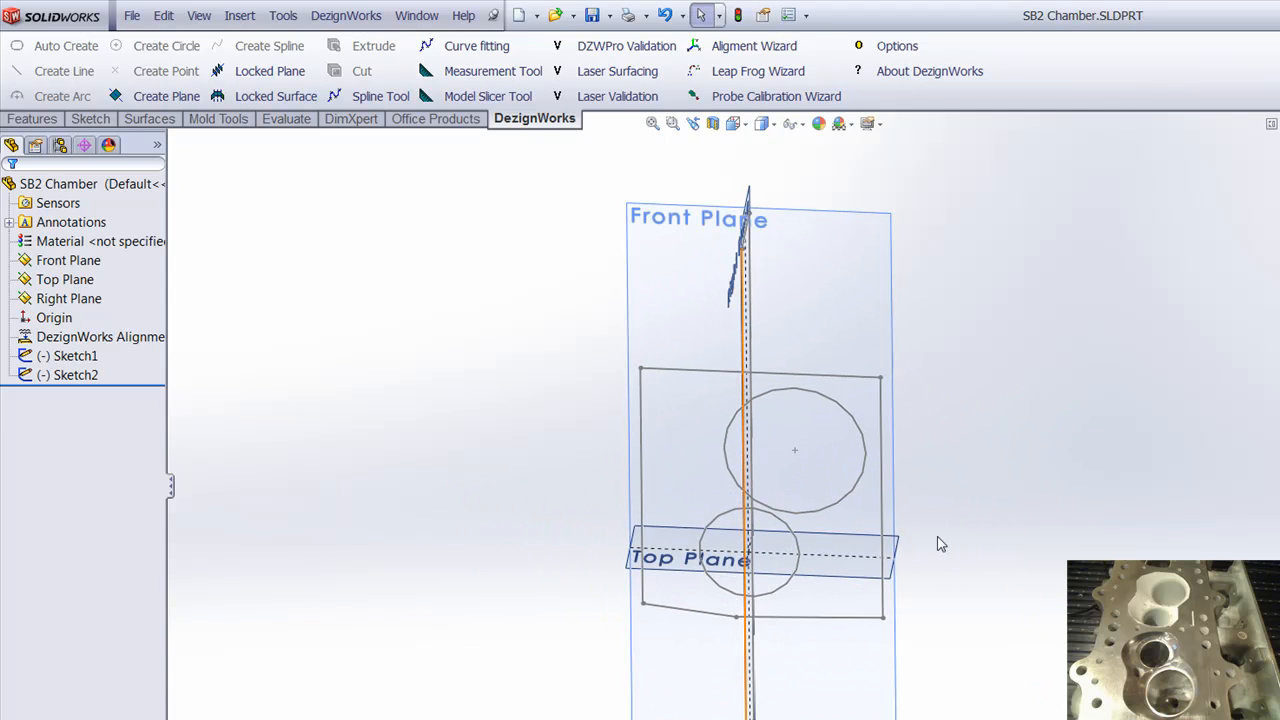
middle_drag(897, 423, 889, 497)
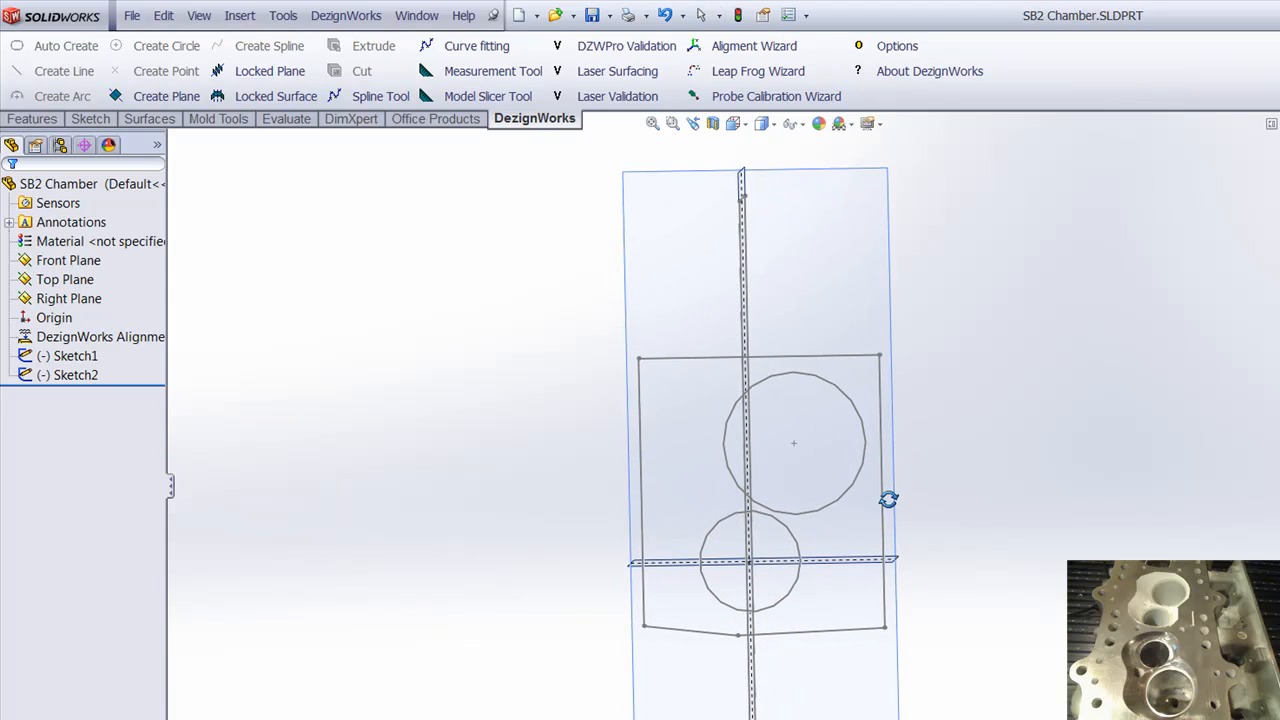
Step: Start Laser Surfacing with surface creation enabled and add Sketch2 and Sketch1 as the containment boundaries
click(612, 71)
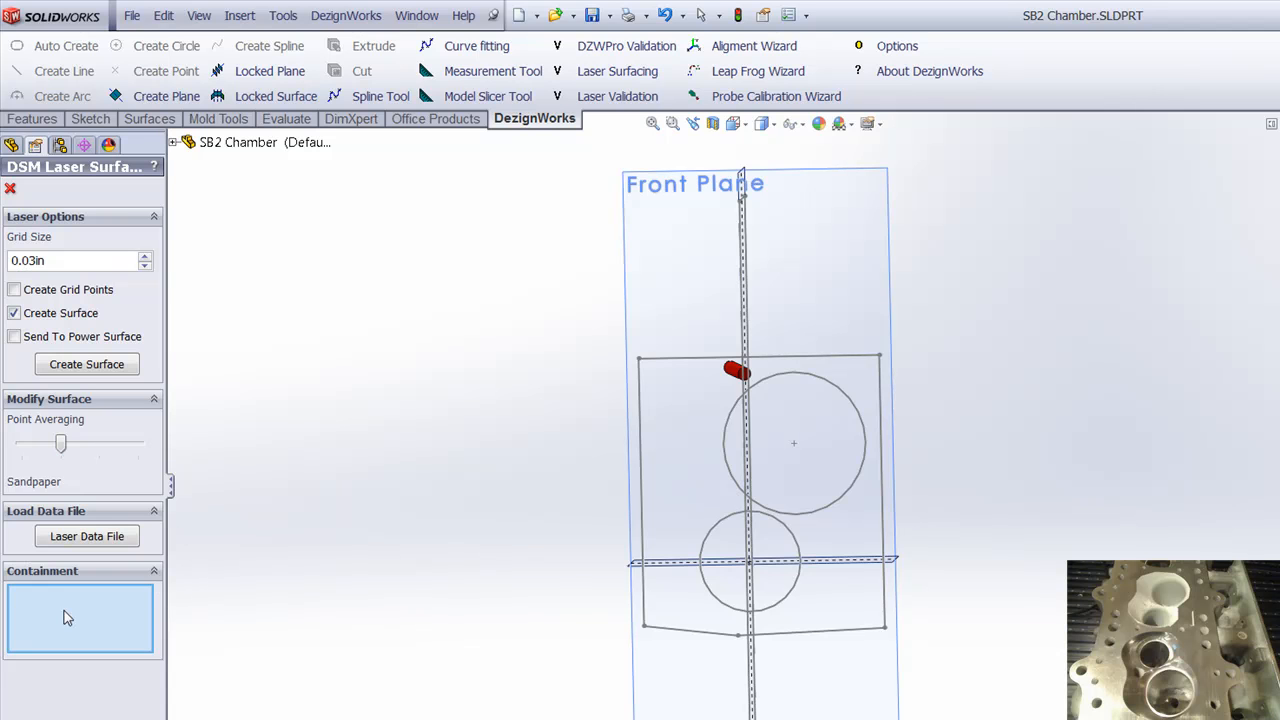
middle_drag(370, 578, 306, 463)
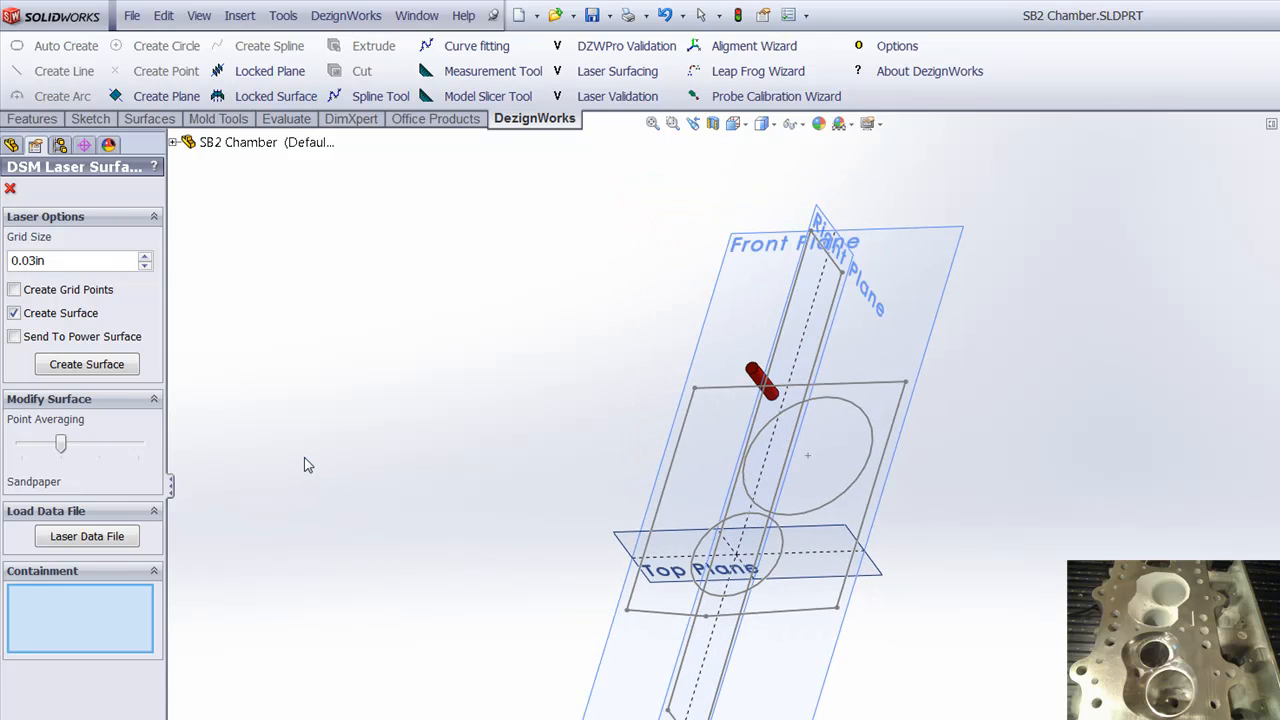
click(785, 321)
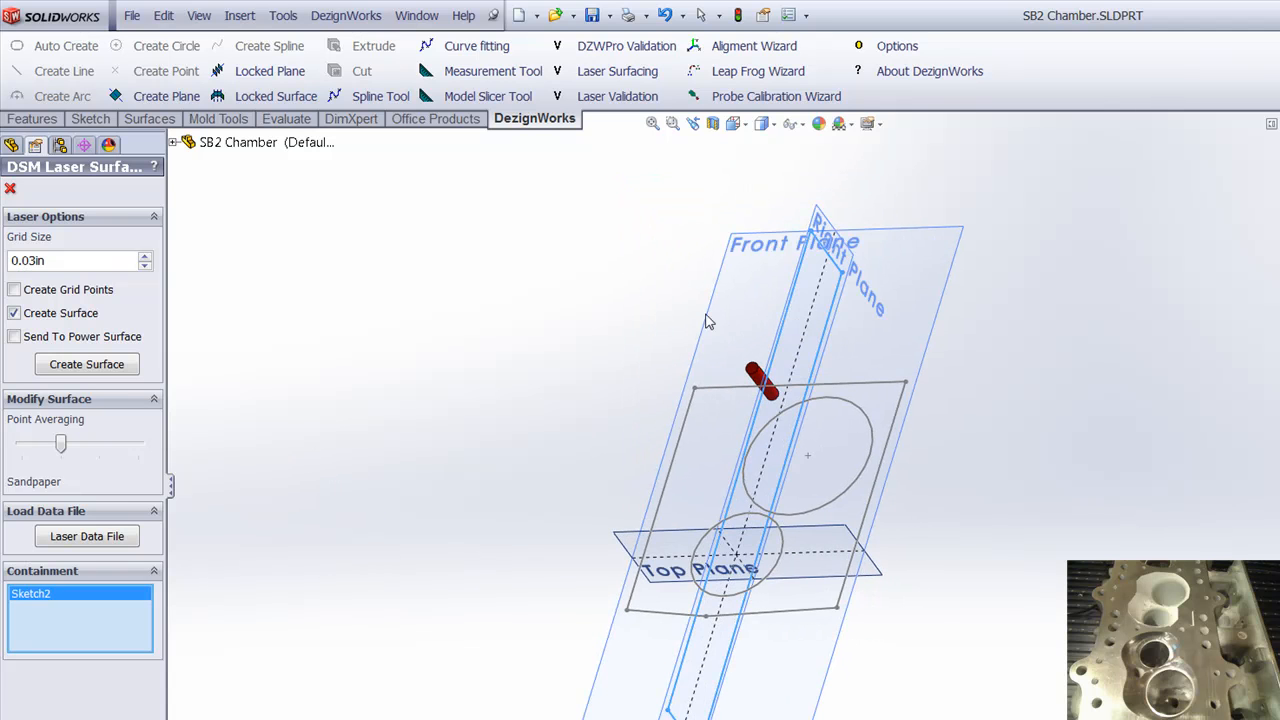
mouse_move(530, 330)
middle_down()
mouse_move(580, 363)
mouse_move(574, 408)
middle_up()
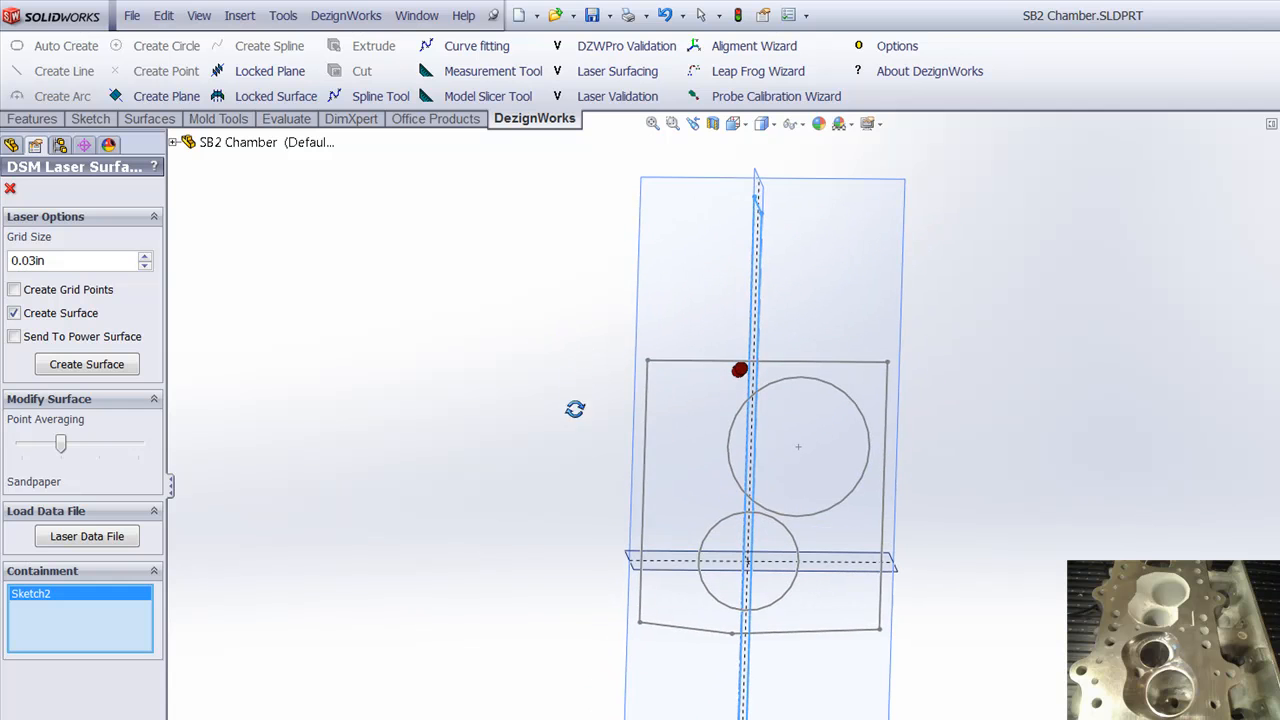
click(645, 459)
mouse_move(452, 487)
middle_down()
mouse_move(486, 497)
mouse_move(477, 514)
mouse_move(471, 500)
mouse_move(462, 508)
middle_up()
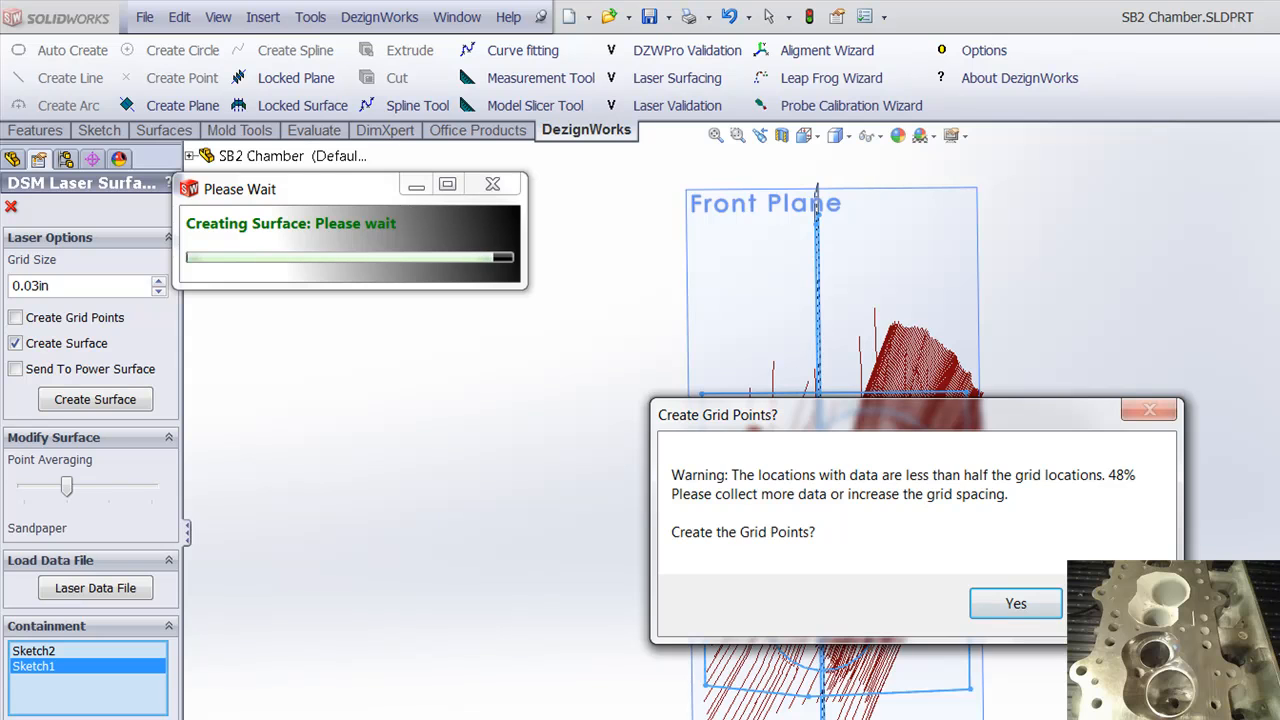
Step: Create the chamber surface from the scanned laser data despite the sparse grid coverage, and finish laser surfacing
click(1016, 603)
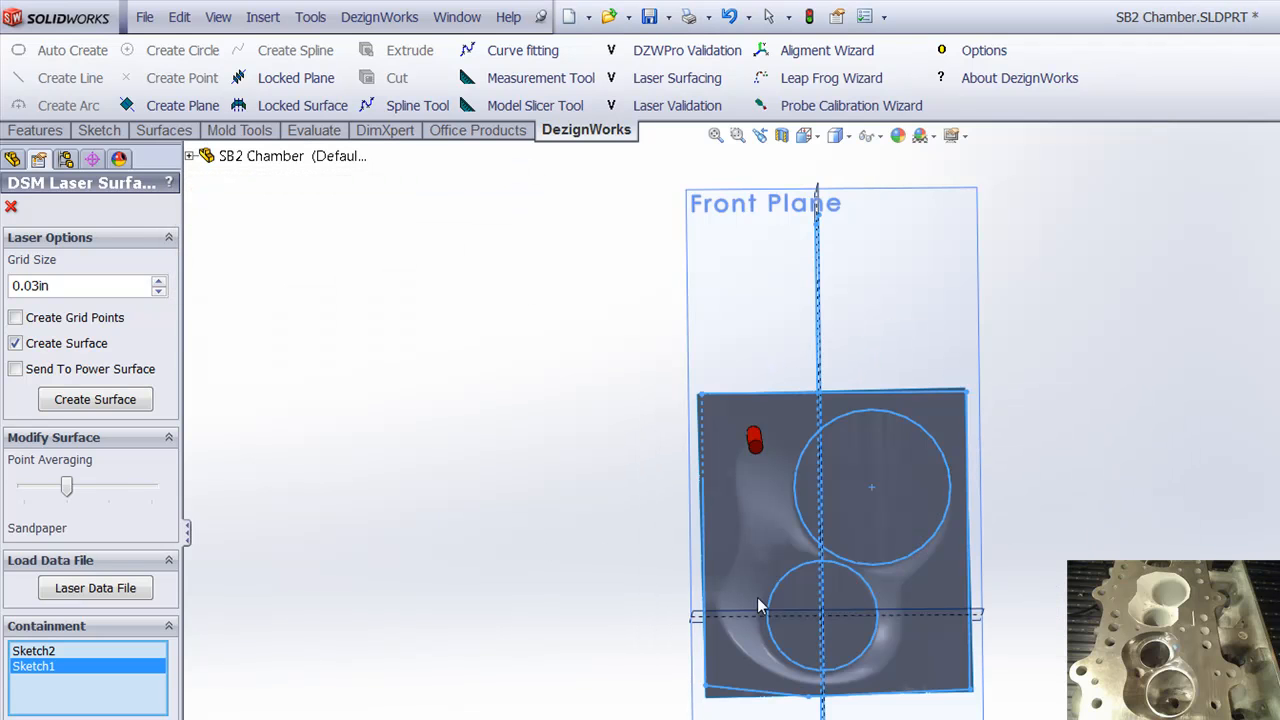
scroll(736, 573, down, 3)
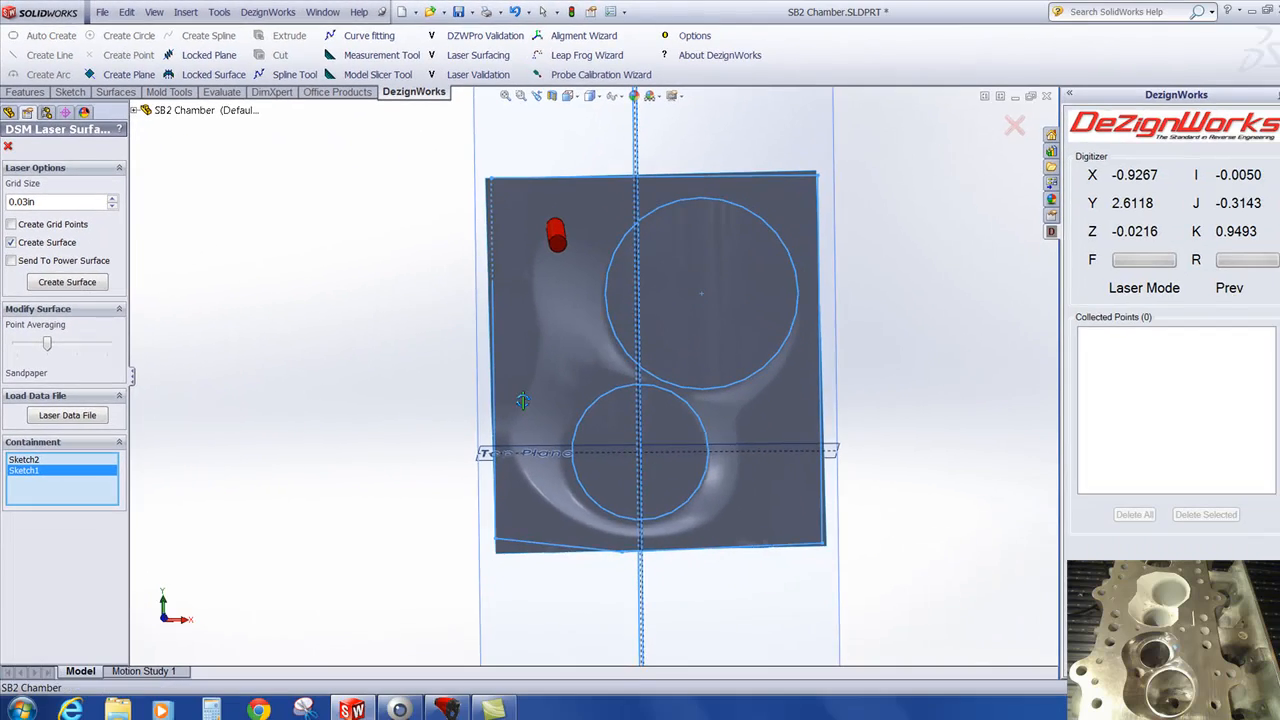
middle_drag(522, 400, 463, 363)
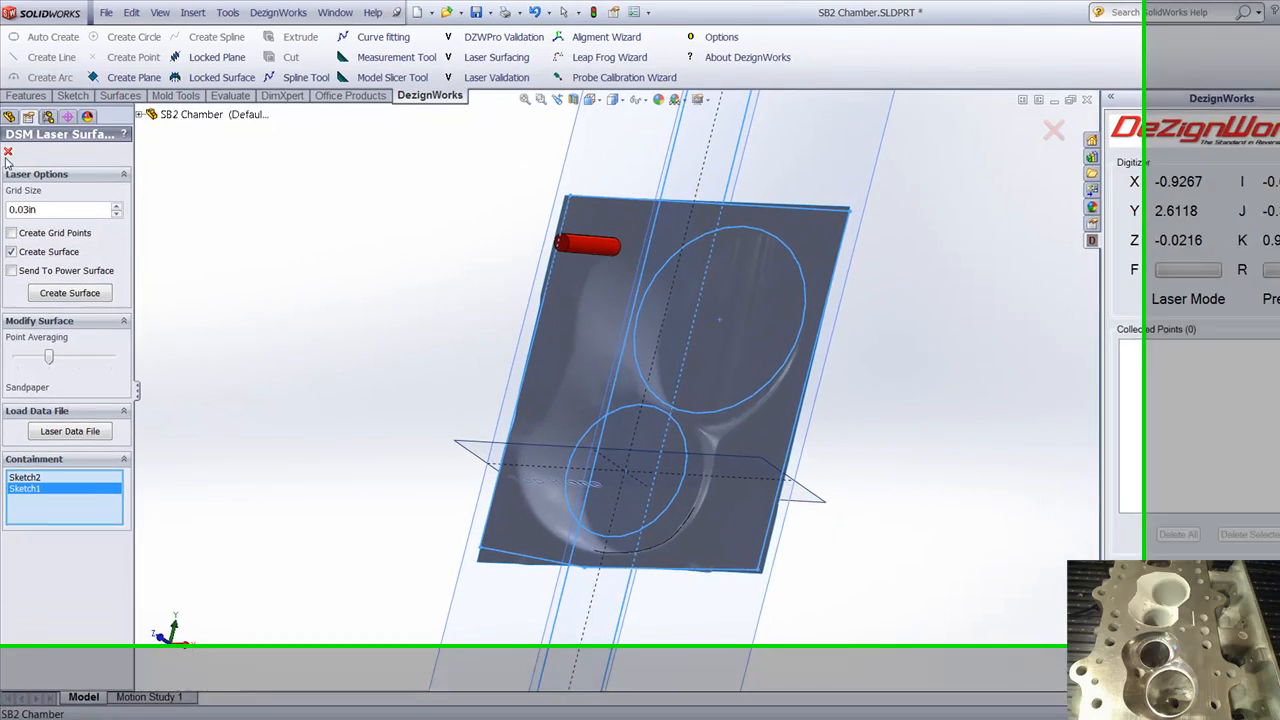
click(8, 146)
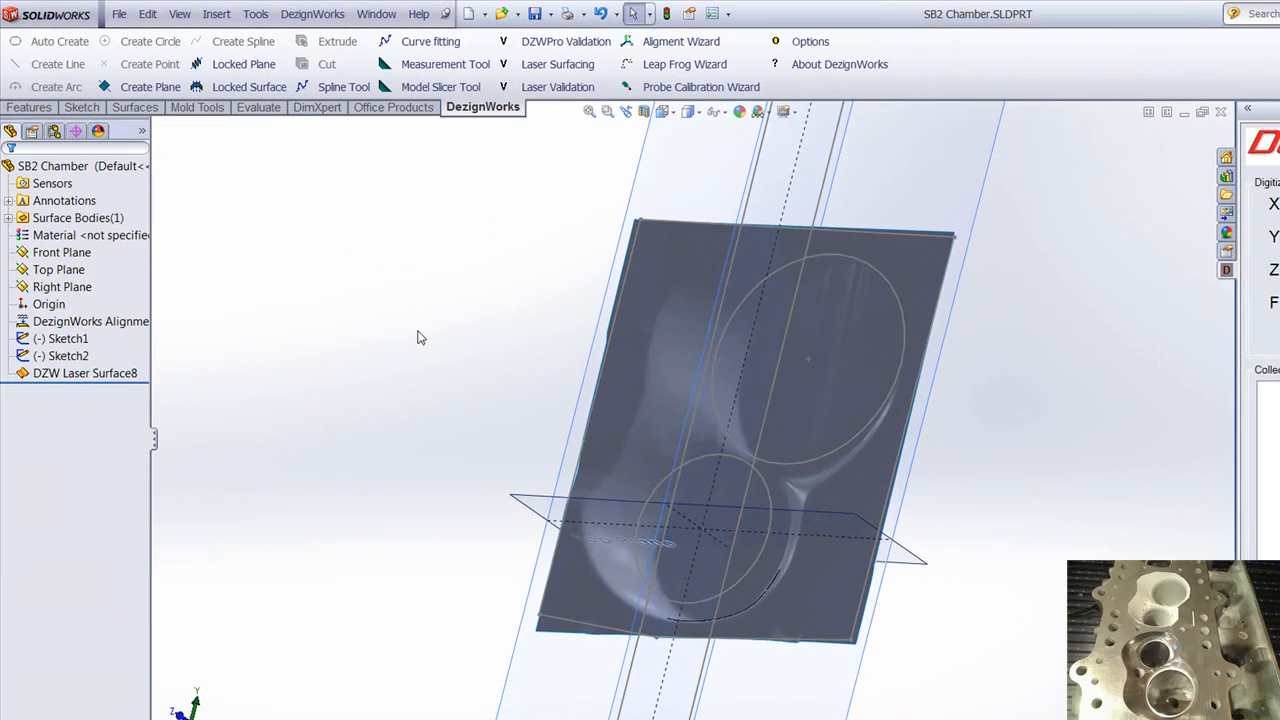
Step: Examine the new chamber laser surface from several angles, including the bowl and the areas around both valve circles
middle_drag(354, 286, 386, 318)
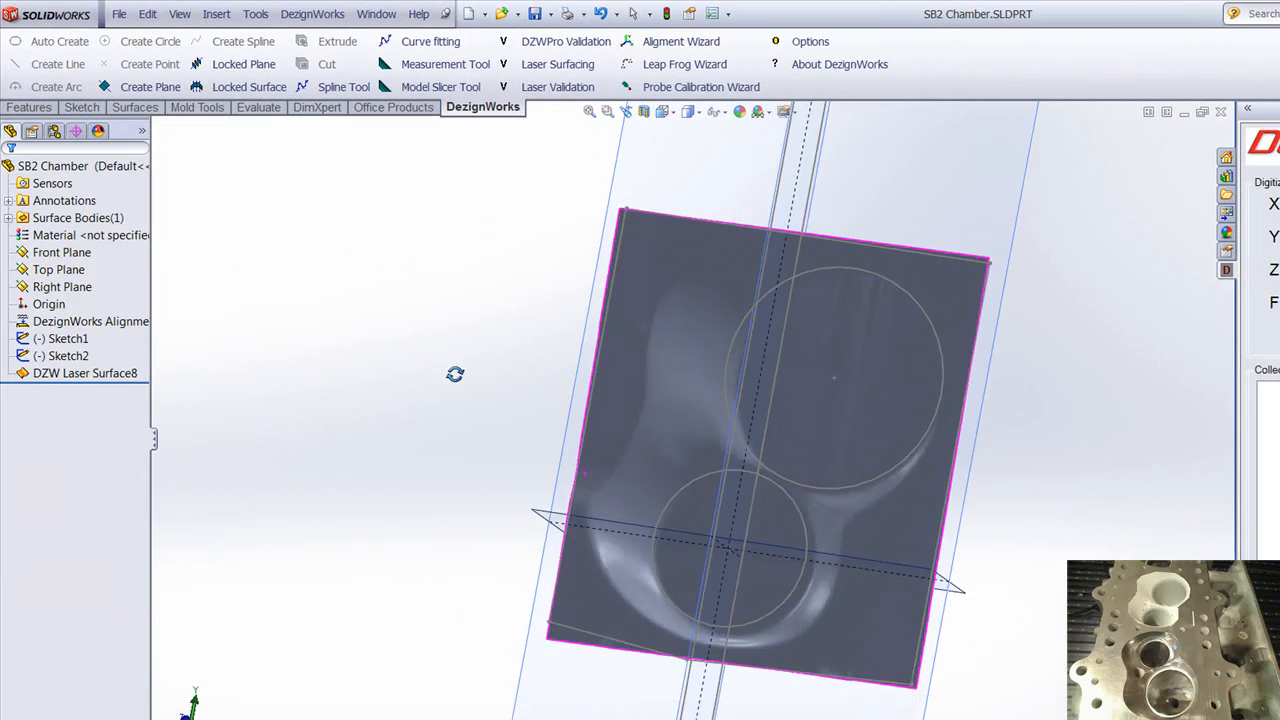
middle_drag(455, 374, 480, 337)
scroll(700, 340, down, 2)
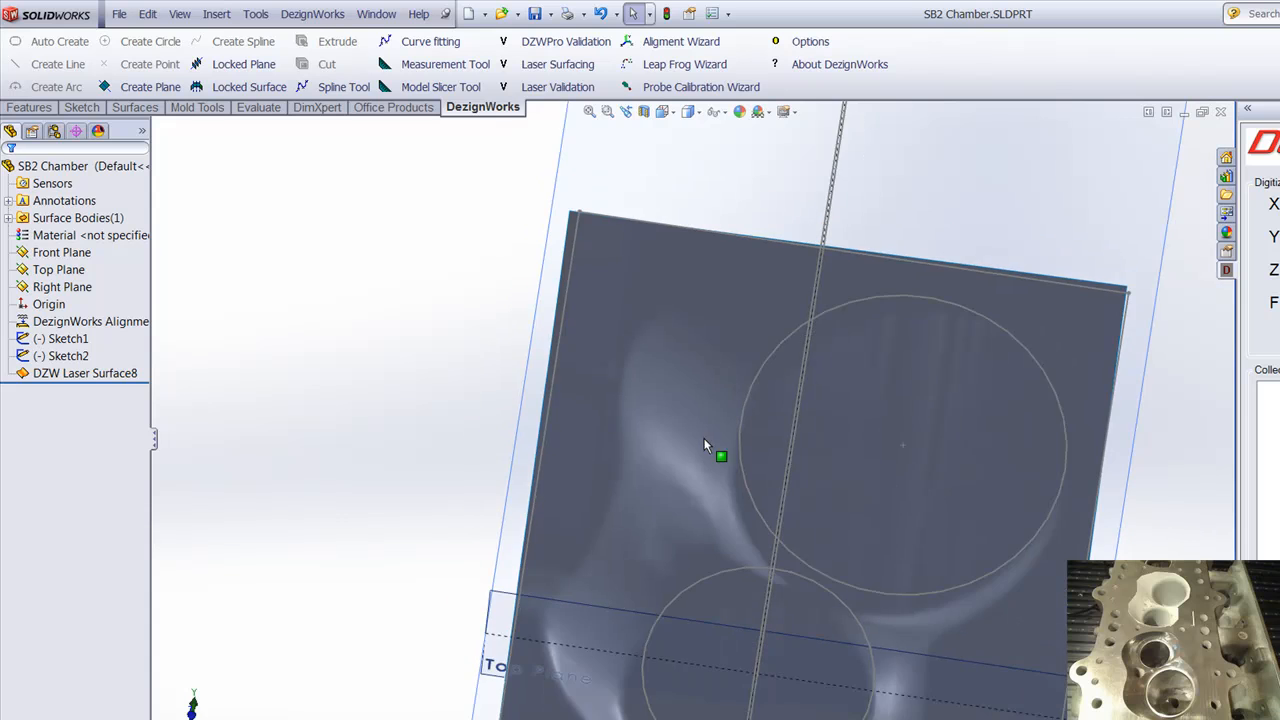
scroll(704, 446, up, 3)
middle_drag(686, 523, 602, 600)
scroll(633, 695, down, 1)
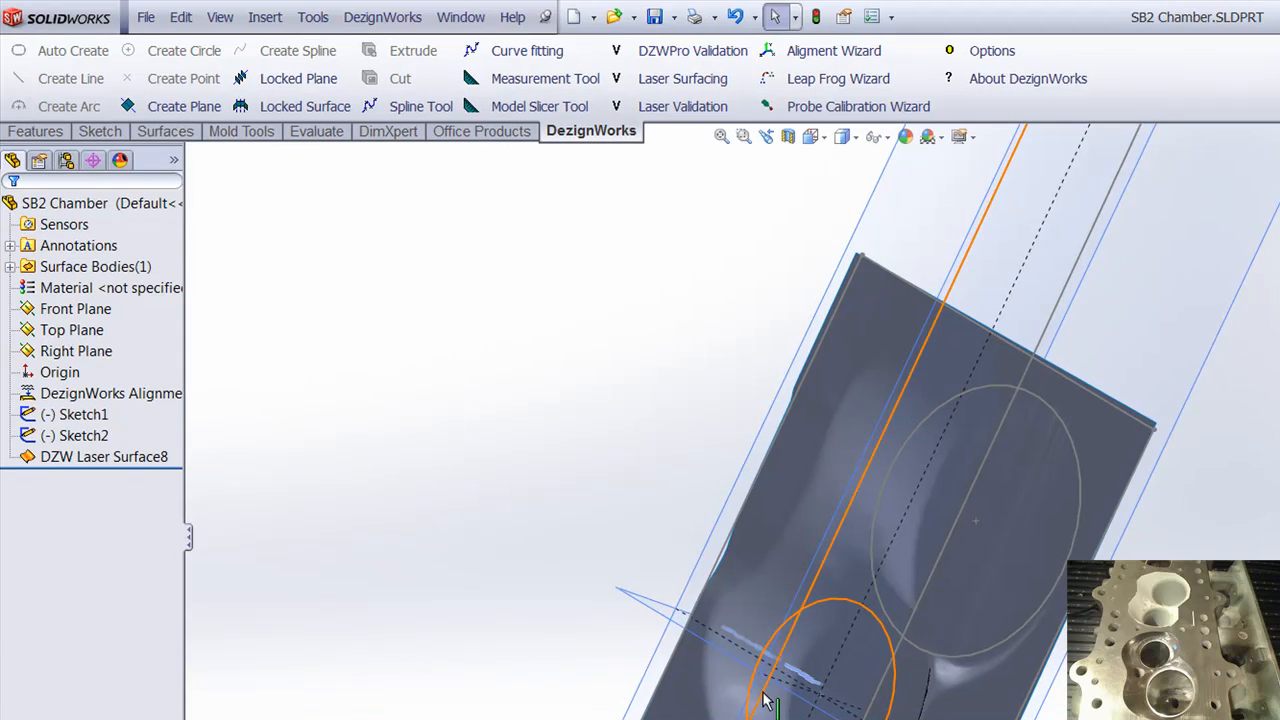
middle_drag(659, 597, 698, 526)
middle_drag(812, 610, 890, 645)
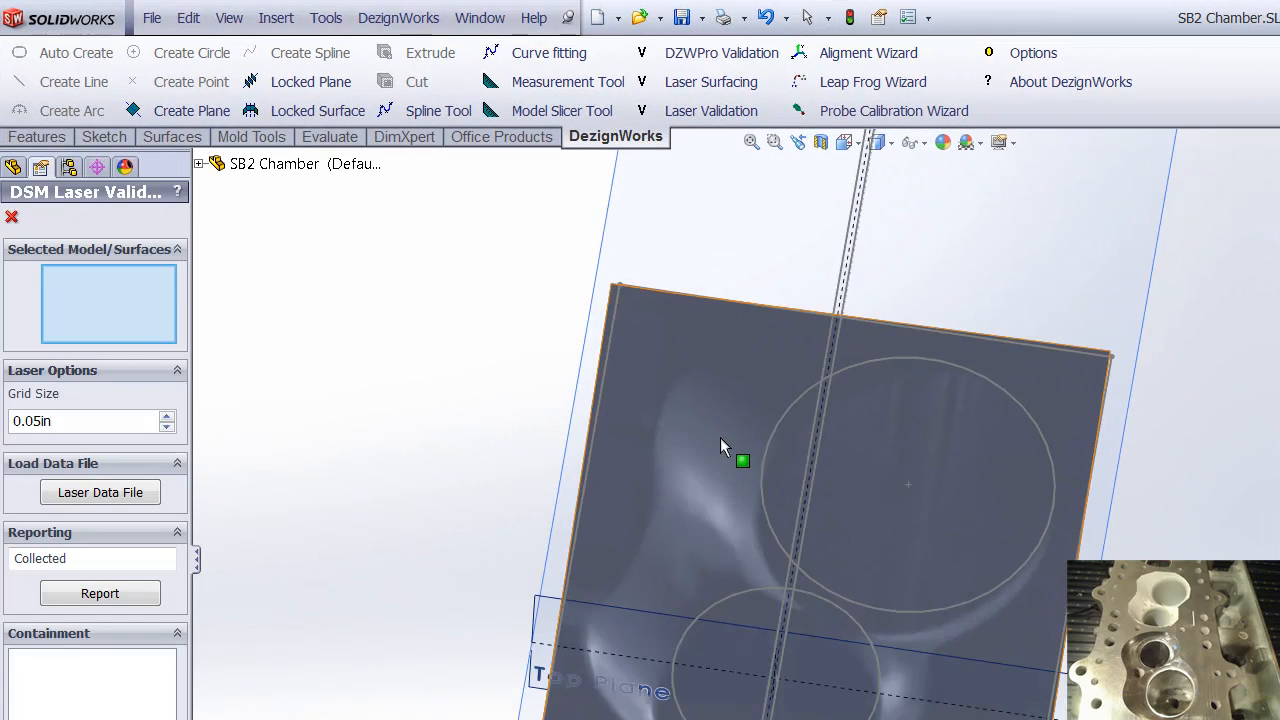
Step: Validate the chamber surface face against scanned laser points and review the report's minimum, maximum and mean distances
click(717, 437)
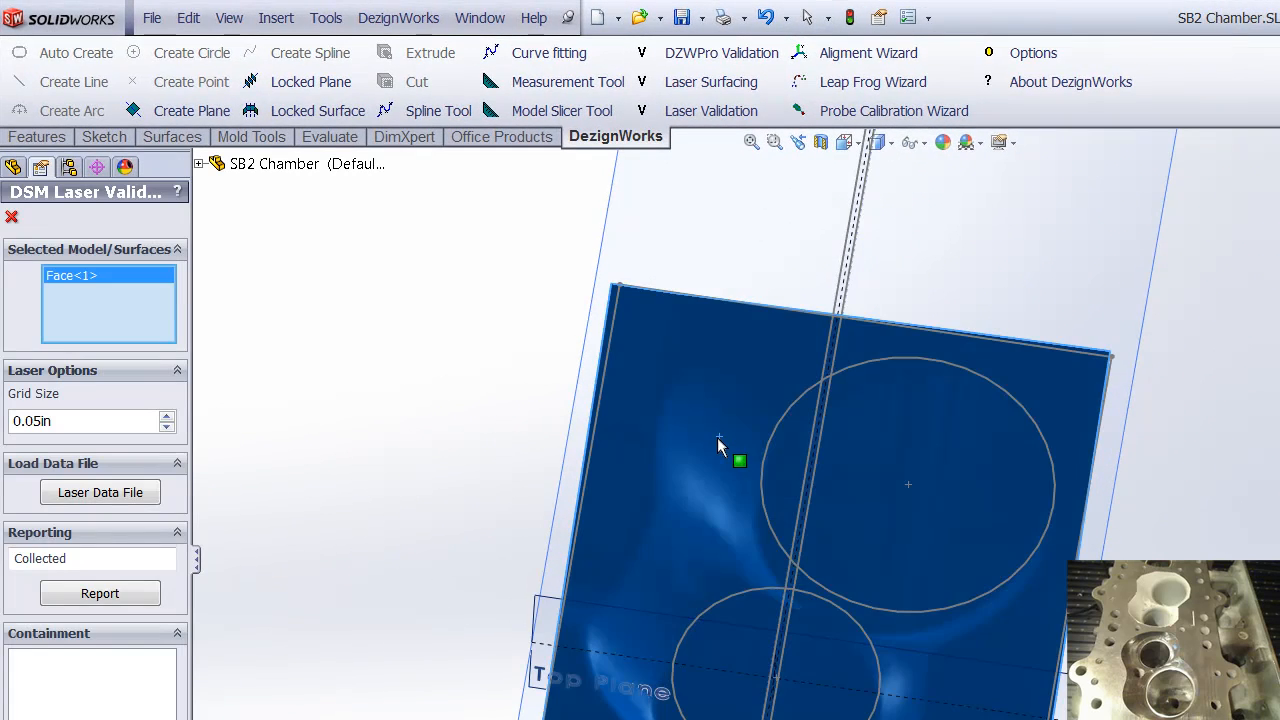
middle_drag(374, 431, 366, 466)
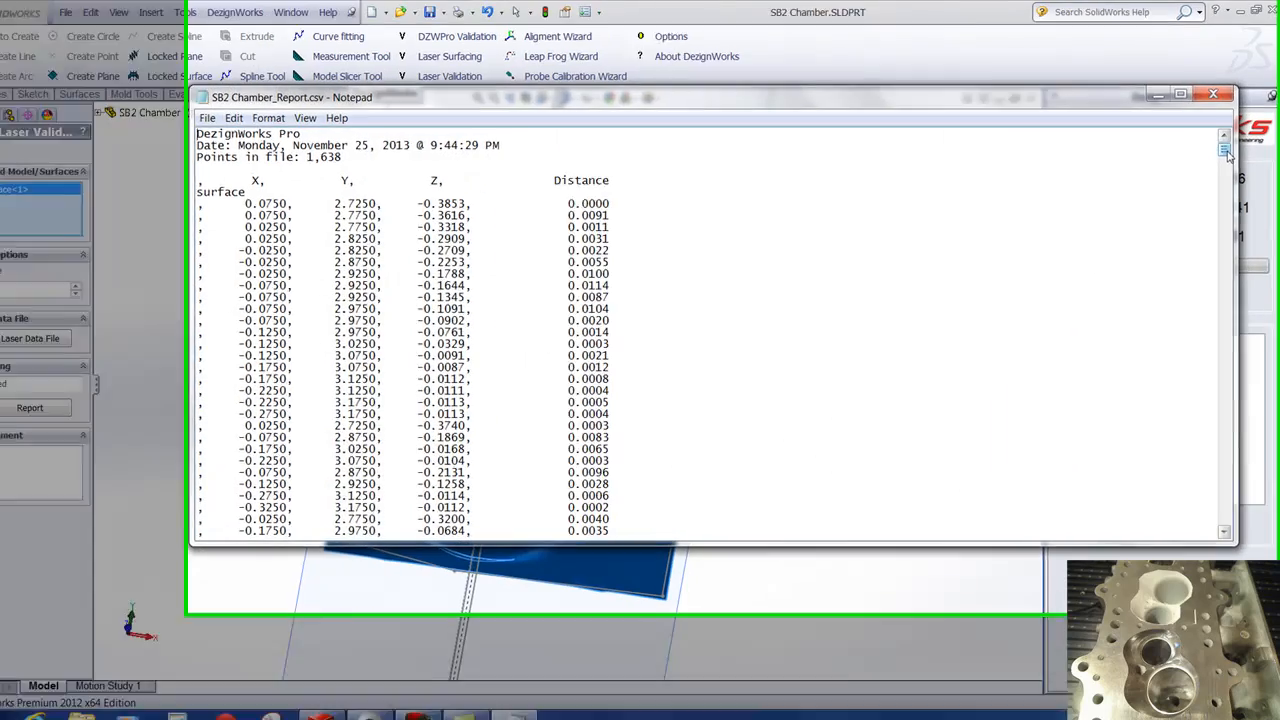
drag(1226, 147, 1243, 510)
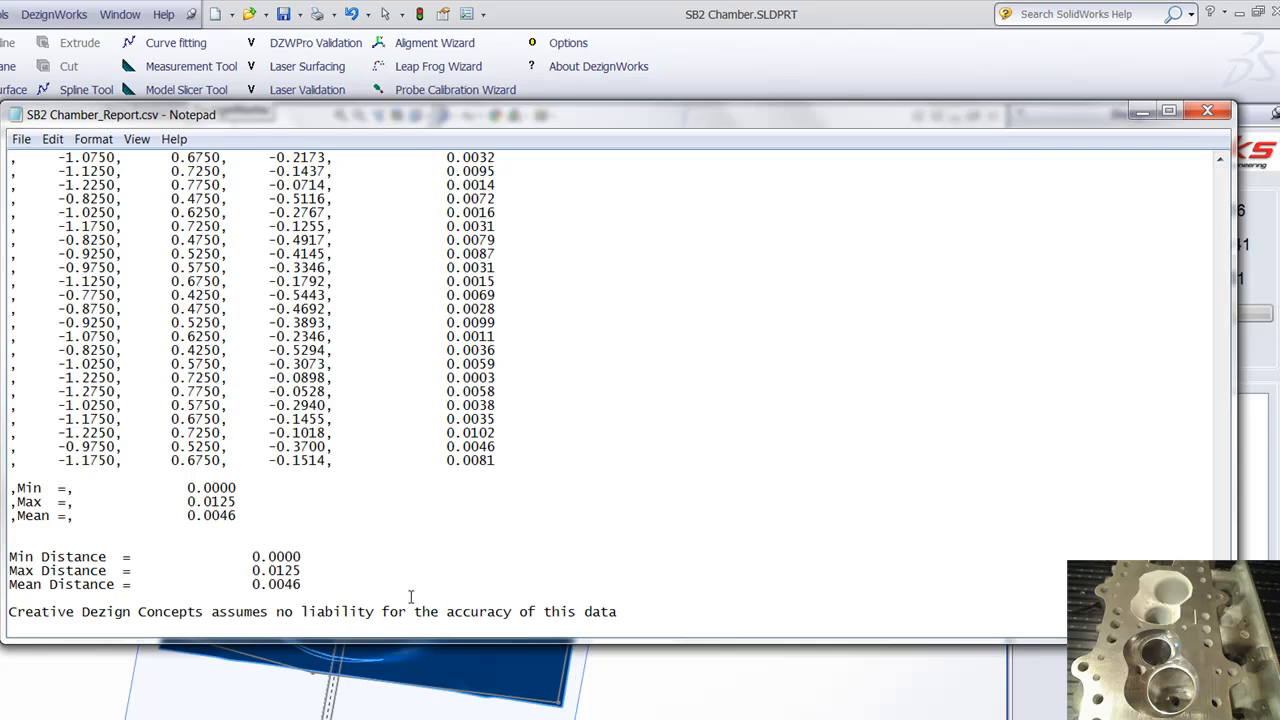
click(1207, 111)
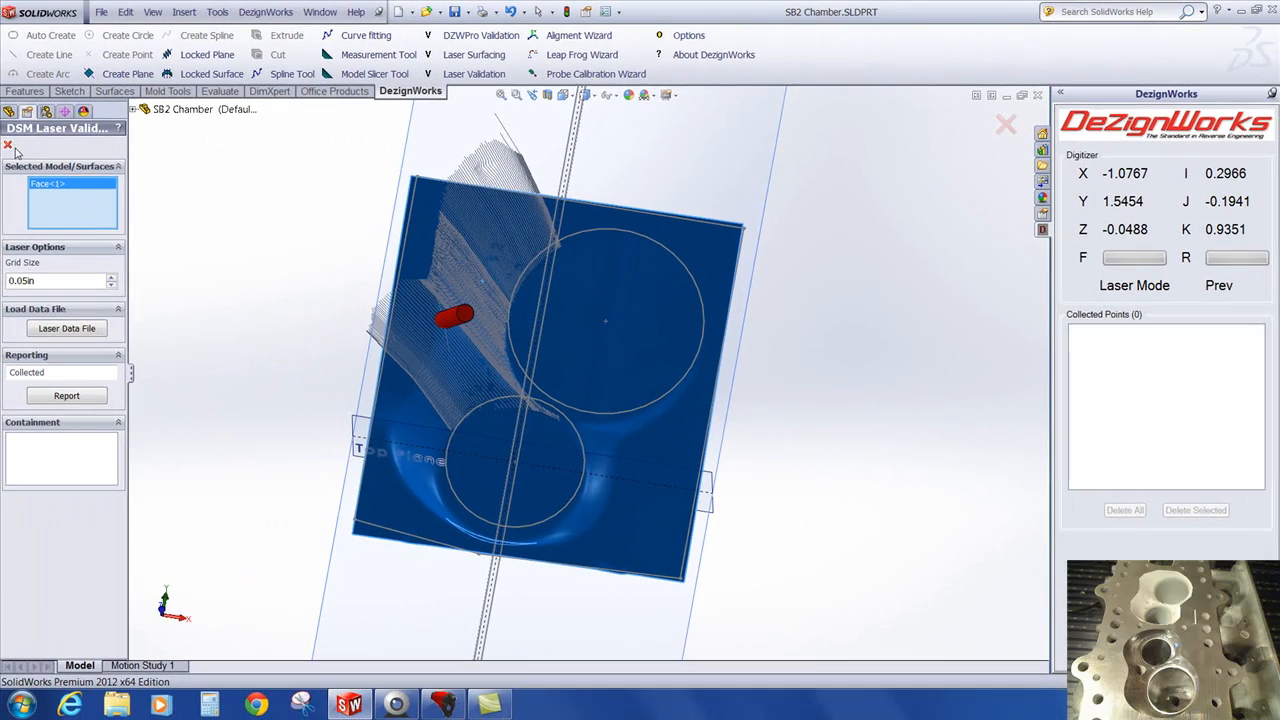
click(9, 146)
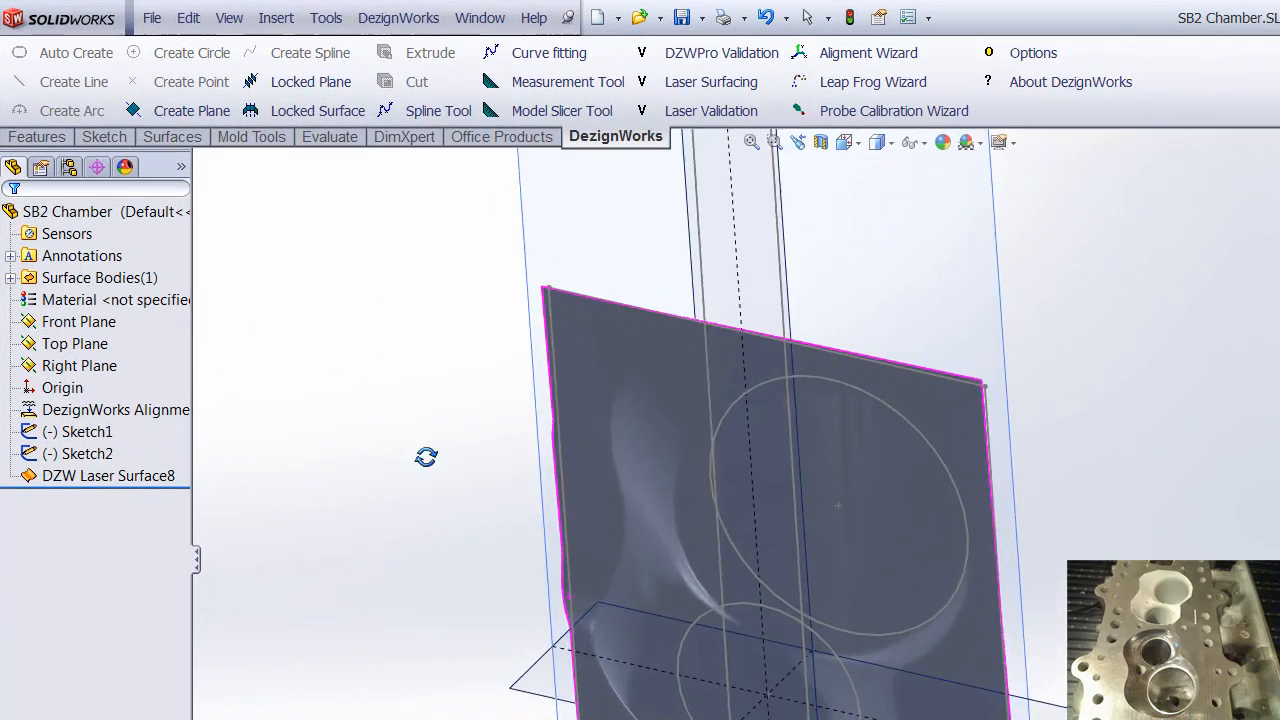
middle_drag(426, 456, 411, 503)
middle_drag(838, 609, 751, 549)
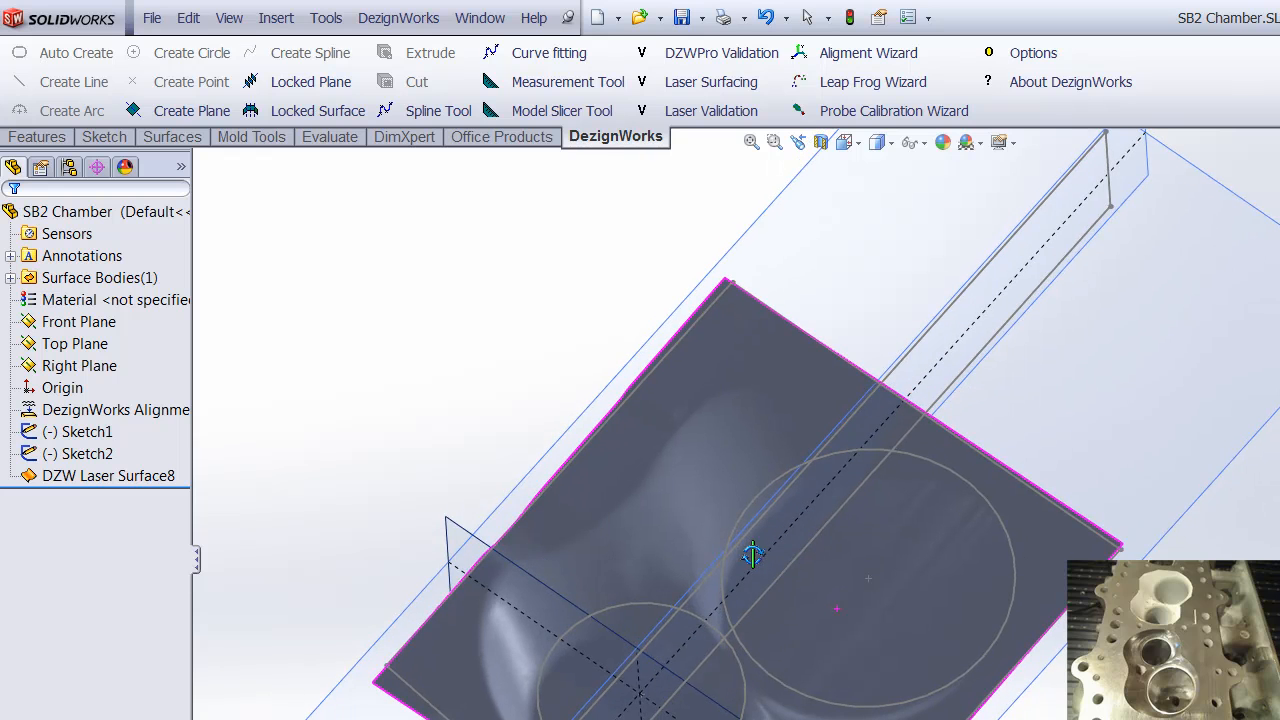
key(Escape)
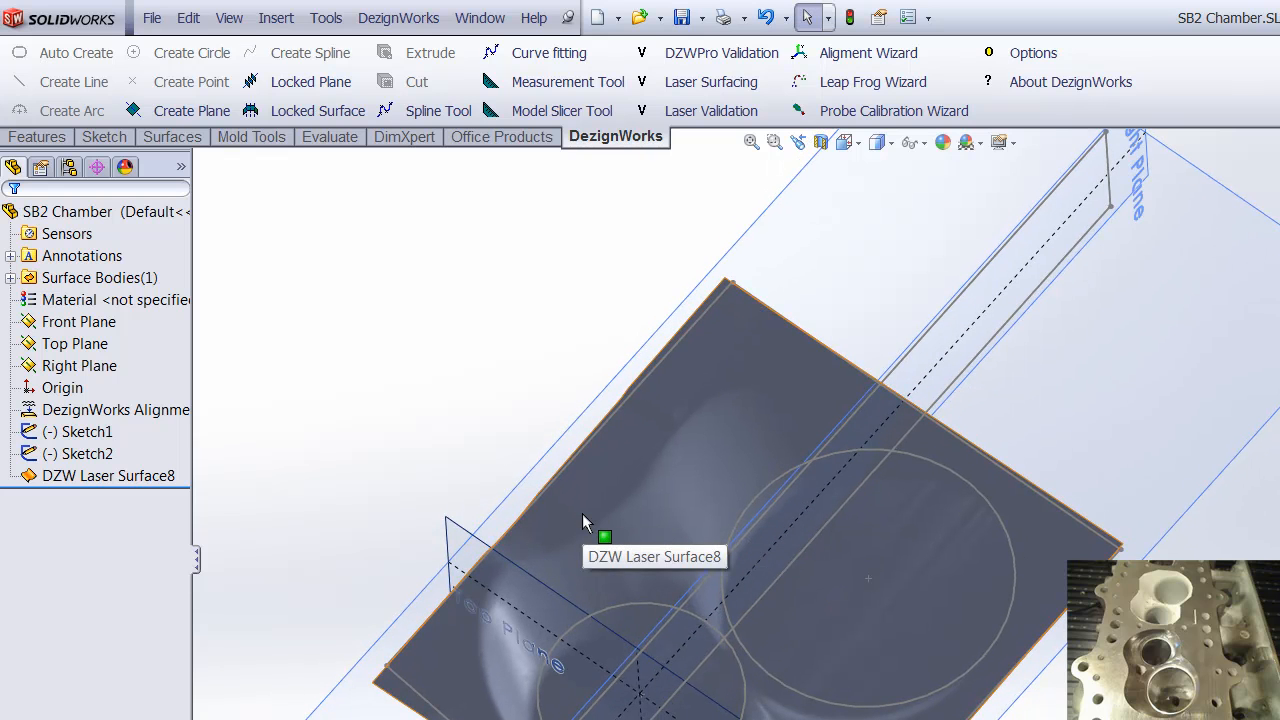